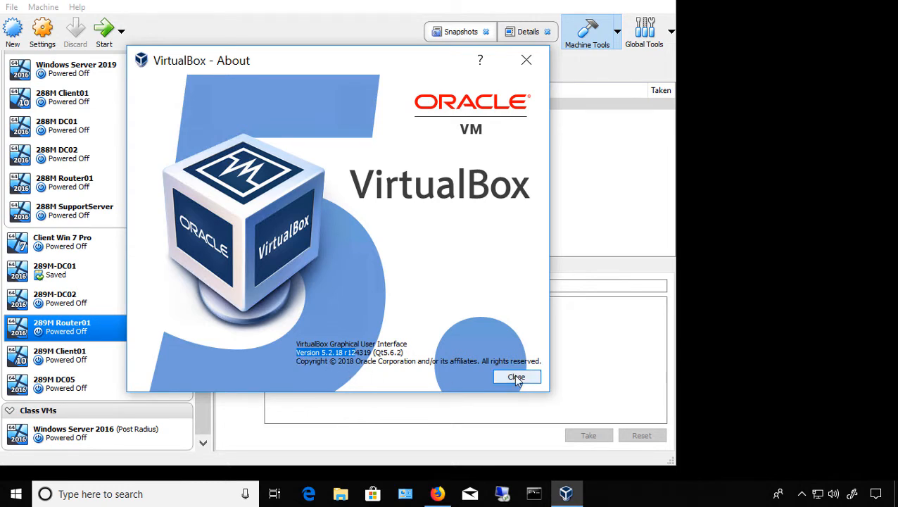
- Close the VirtualBox version information and exit VirtualBox
{"action": "left_click", "coordinate": [515, 378]}
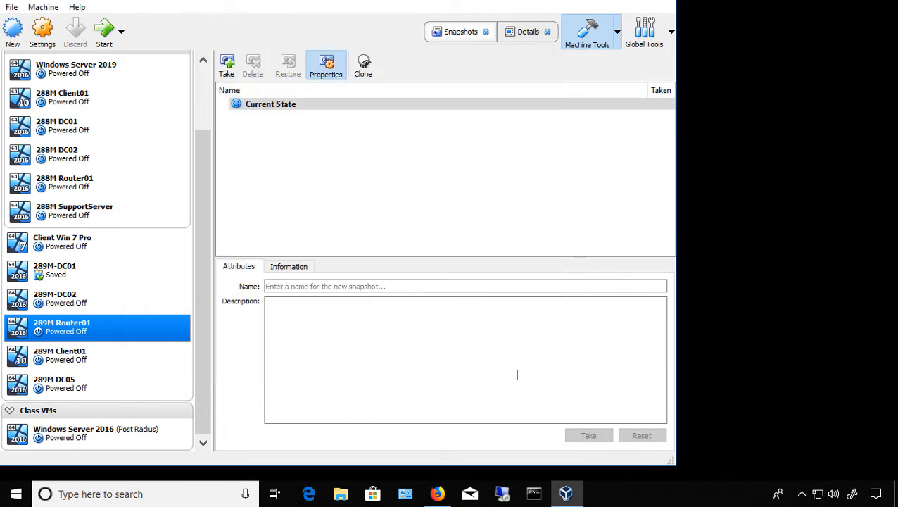
{"action": "left_click", "coordinate": [12, 8]}
{"action": "left_click", "coordinate": [73, 209]}
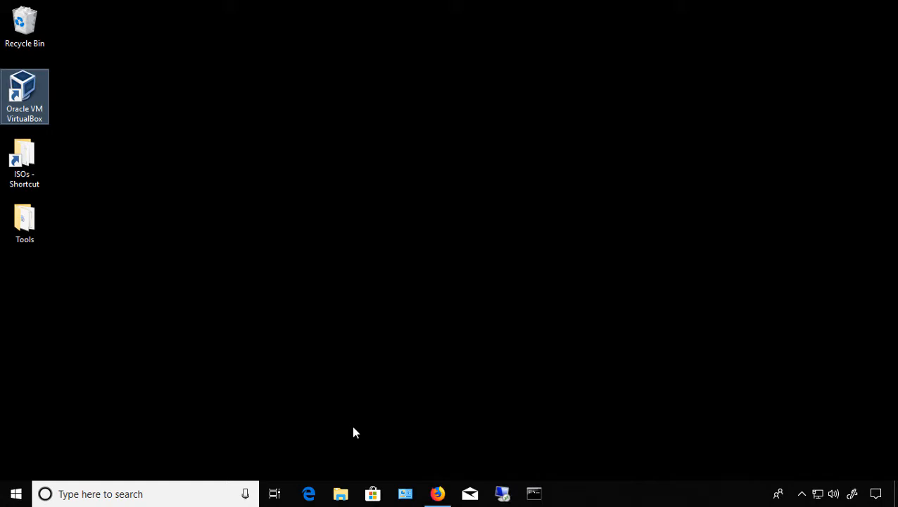
- Switch to Firefox, download the VirtualBox 6.0.4 installer for Windows hosts from virtualbox.org, and open the downloaded file
{"action": "left_click", "coordinate": [437, 494]}
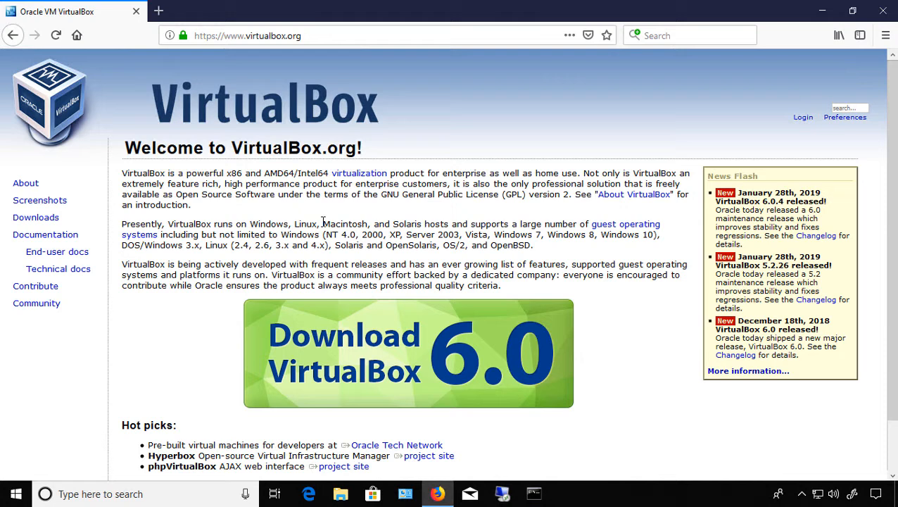
{"action": "left_click", "coordinate": [406, 357]}
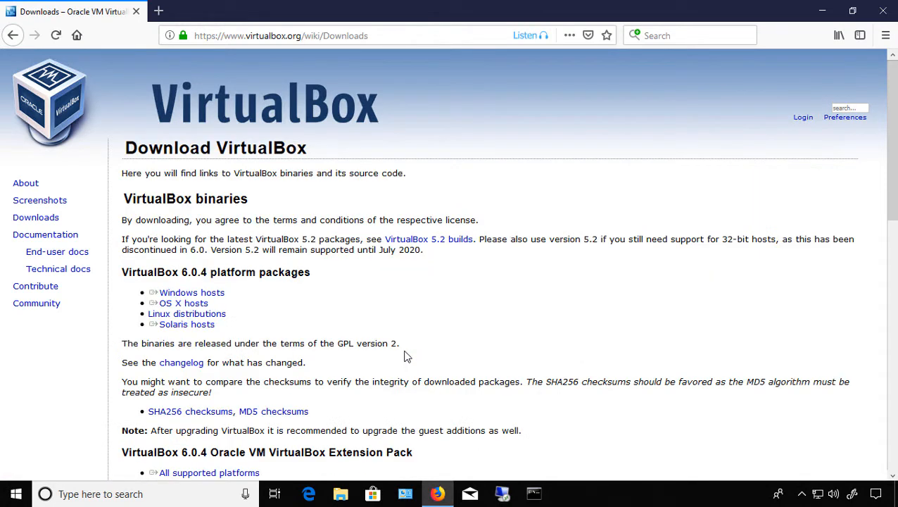
{"action": "left_click", "coordinate": [219, 295]}
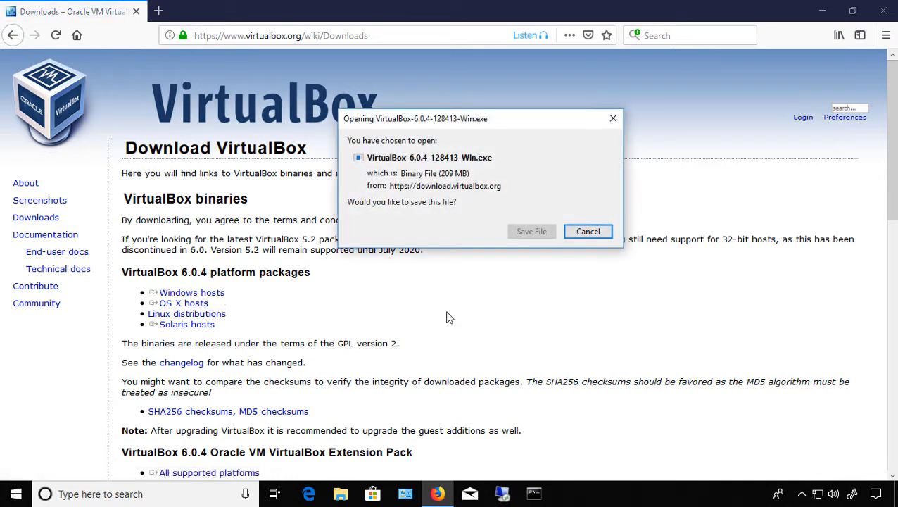
{"action": "left_click", "coordinate": [529, 234]}
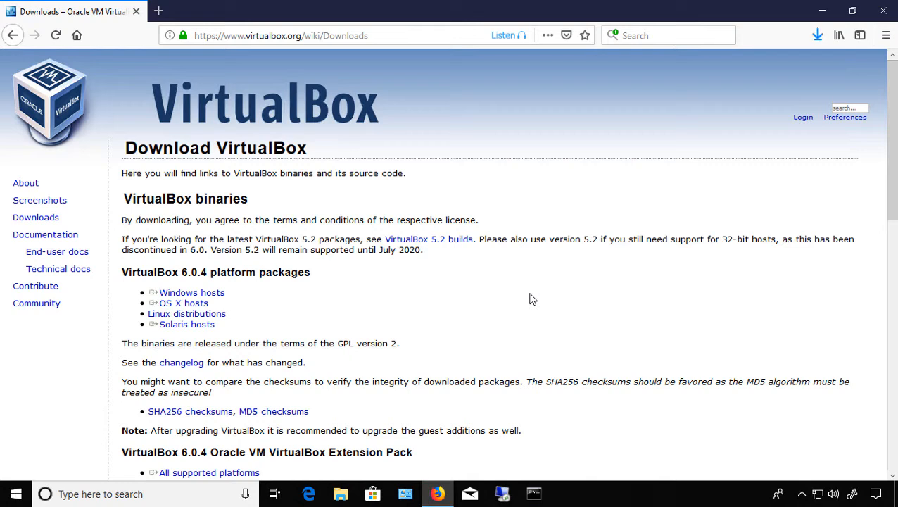
{"action": "left_click", "coordinate": [817, 35]}
{"action": "left_click", "coordinate": [628, 65]}
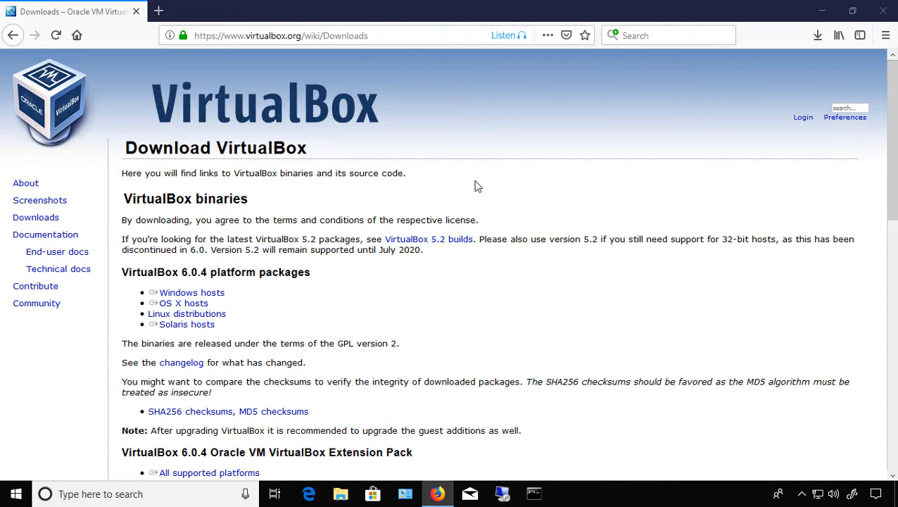
- Run VirtualBox-6.0.4-128413-Win.exe from the Downloads folder in File Explorer, allow it past SmartScreen, and bring up its setup wizard
{"action": "left_click", "coordinate": [340, 495]}
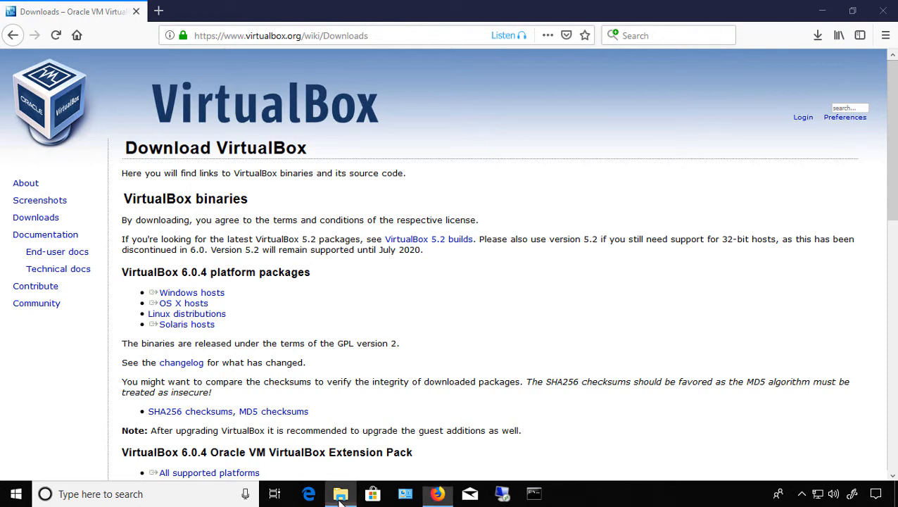
{"action": "left_click", "coordinate": [340, 495]}
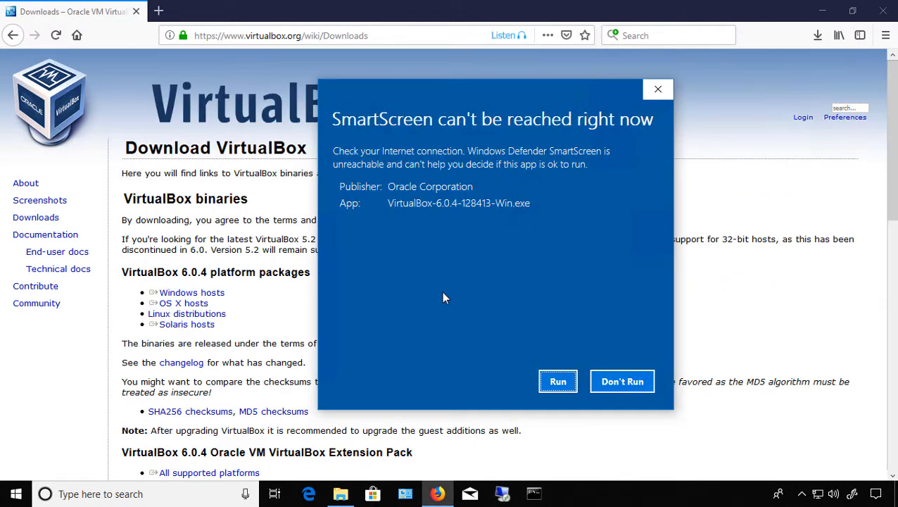
{"action": "left_click", "coordinate": [340, 495]}
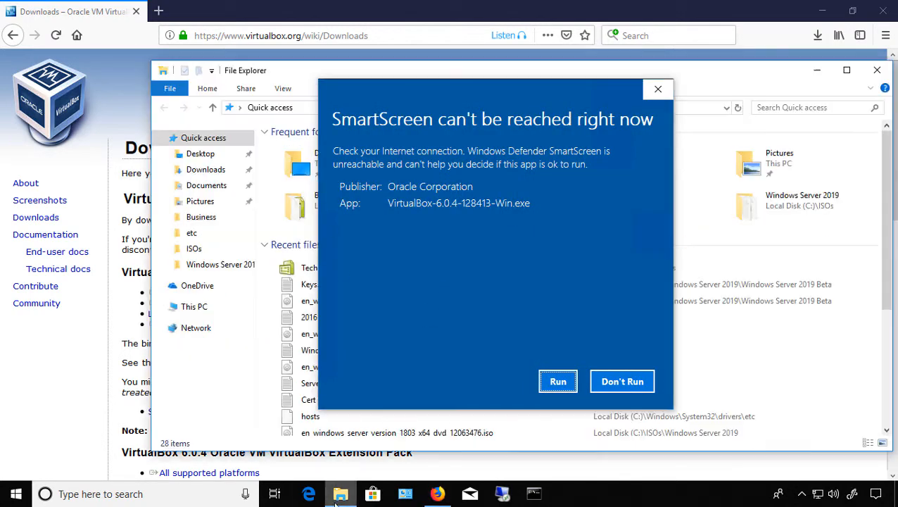
{"action": "left_click_drag", "start_coordinate": [532, 92], "coordinate": [745, 100]}
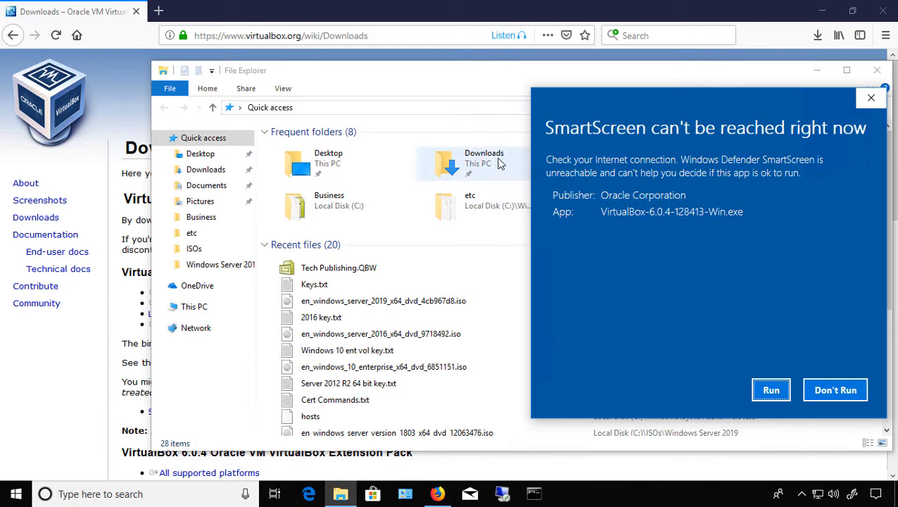
{"action": "double_click", "coordinate": [474, 156]}
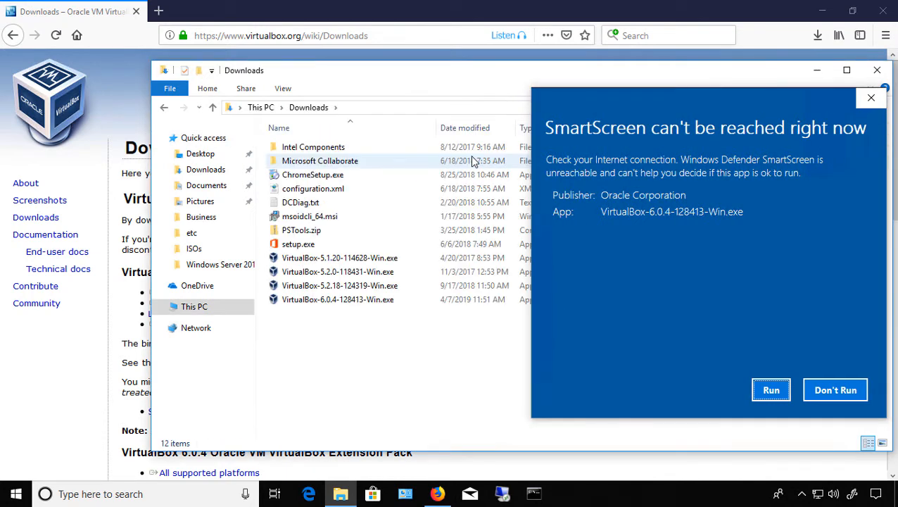
{"action": "double_click", "coordinate": [371, 301]}
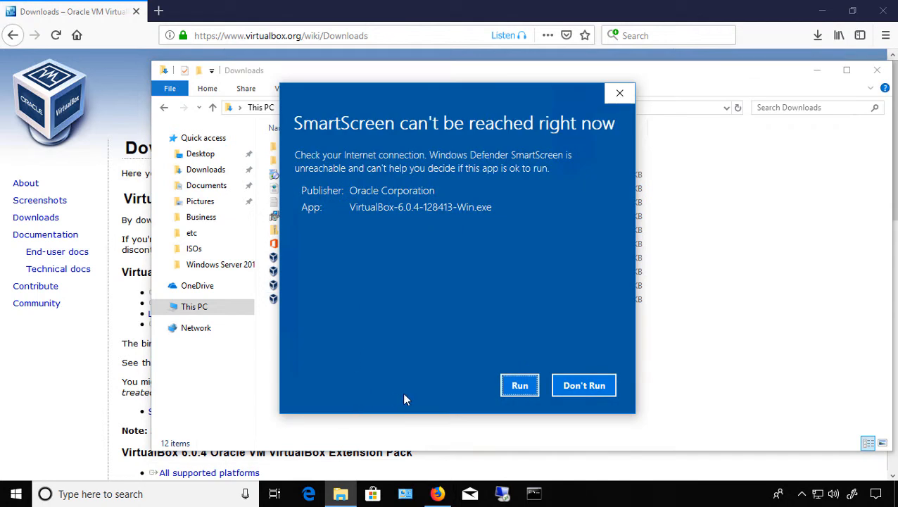
{"action": "left_click", "coordinate": [518, 386]}
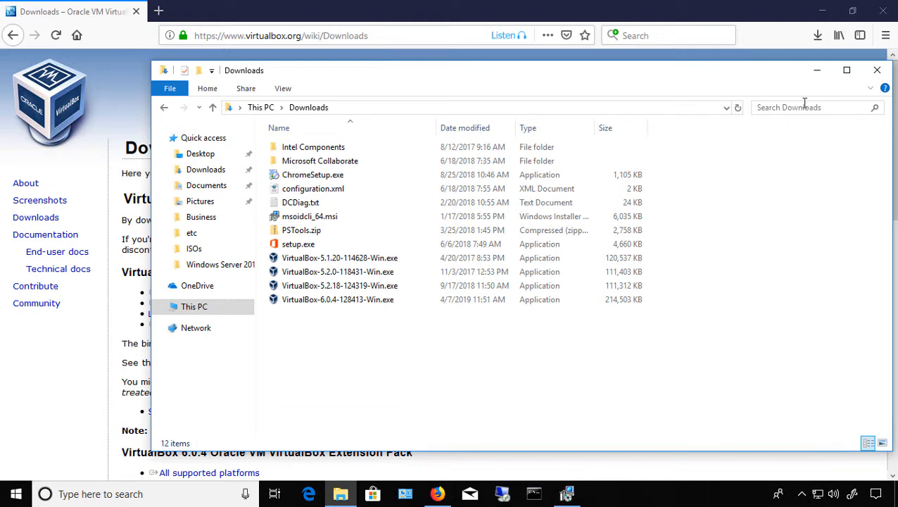
{"action": "left_click", "coordinate": [567, 493]}
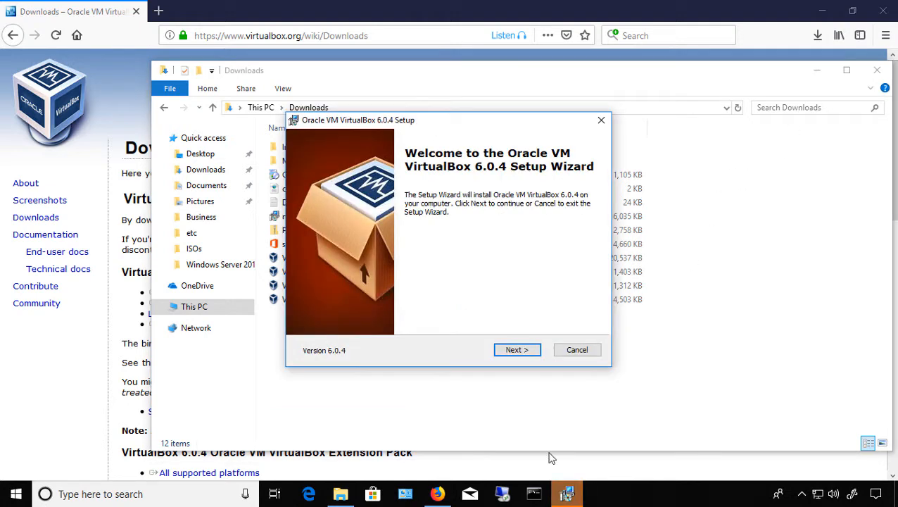
- Set the entire VirtualBox Application feature to install on the local hard drive and keep the default install location
{"action": "left_click", "coordinate": [519, 351]}
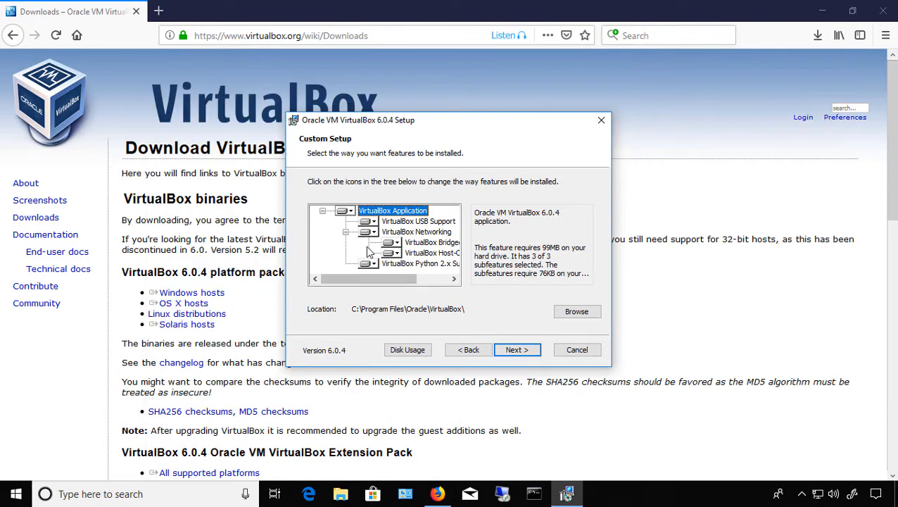
{"action": "left_click", "coordinate": [346, 211]}
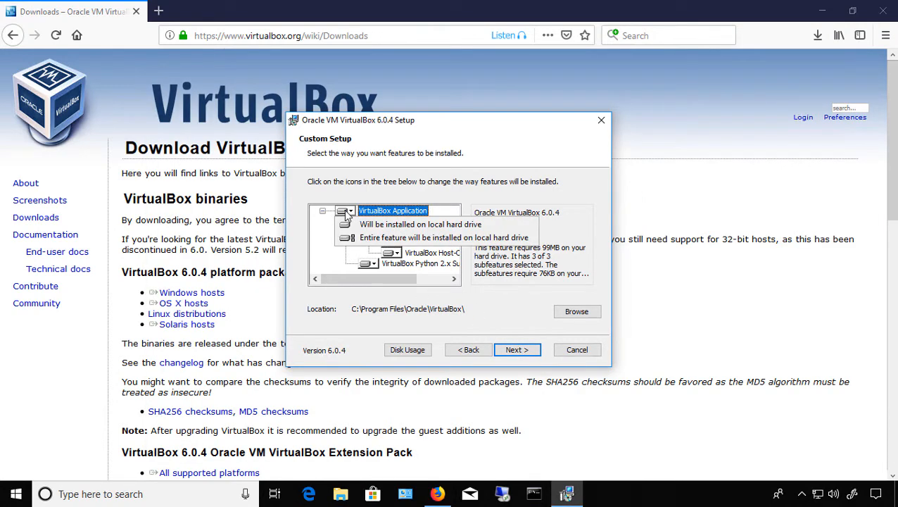
{"action": "left_click", "coordinate": [368, 239]}
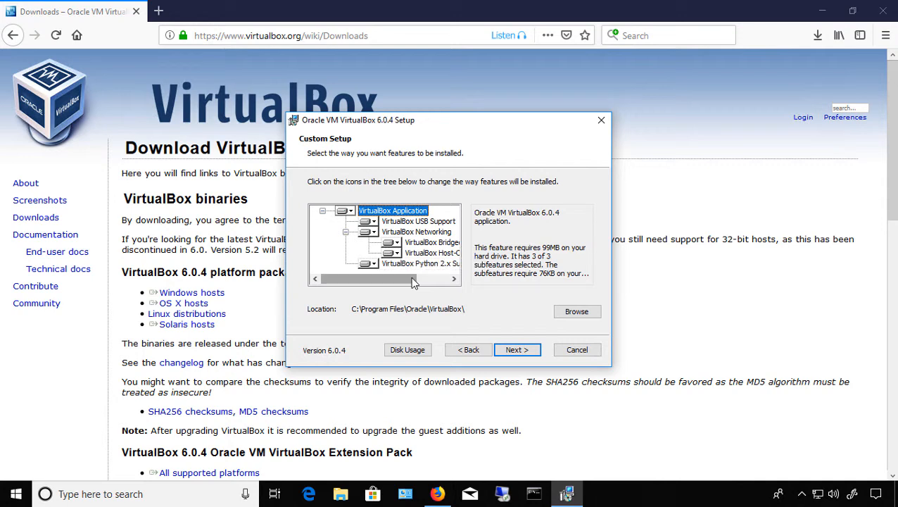
{"action": "left_click", "coordinate": [520, 353]}
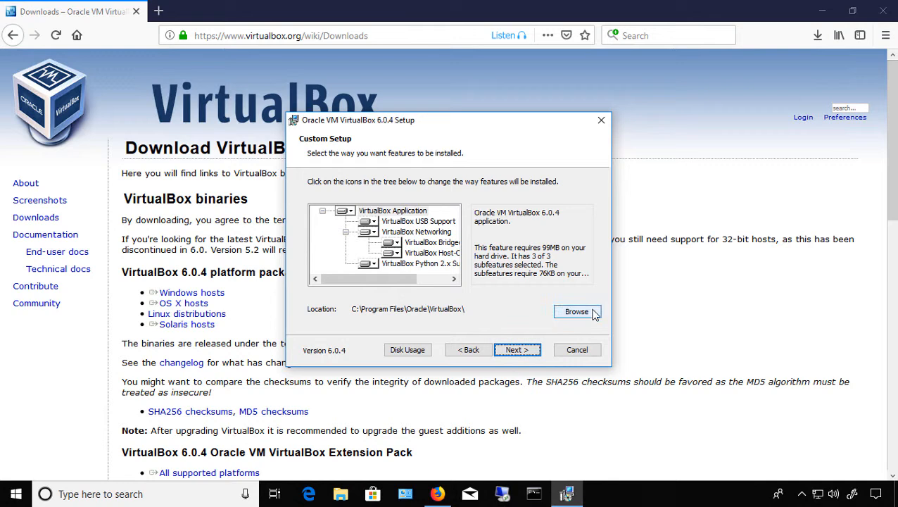
{"action": "left_click", "coordinate": [517, 356]}
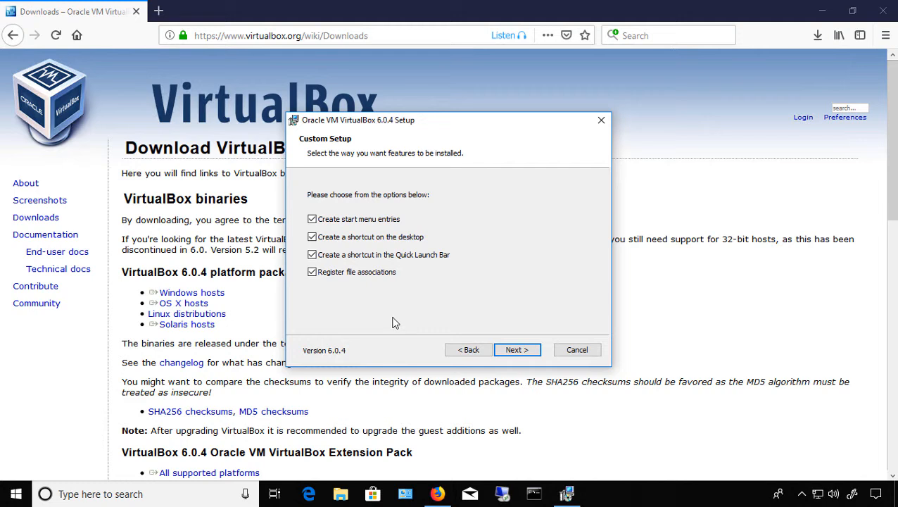
- Keep all shortcut and file association options, accept the temporary network disconnection, and install VirtualBox 6.0.4
{"action": "left_click", "coordinate": [513, 352]}
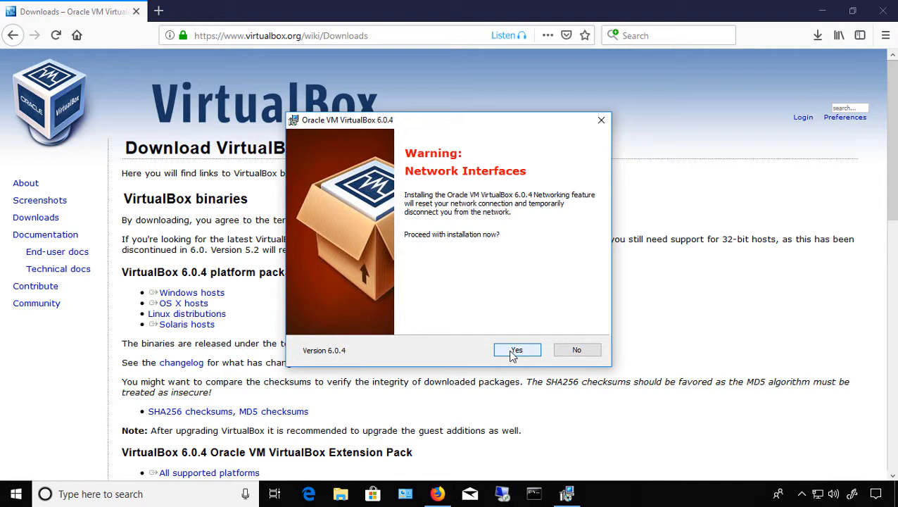
{"action": "left_click", "coordinate": [513, 351]}
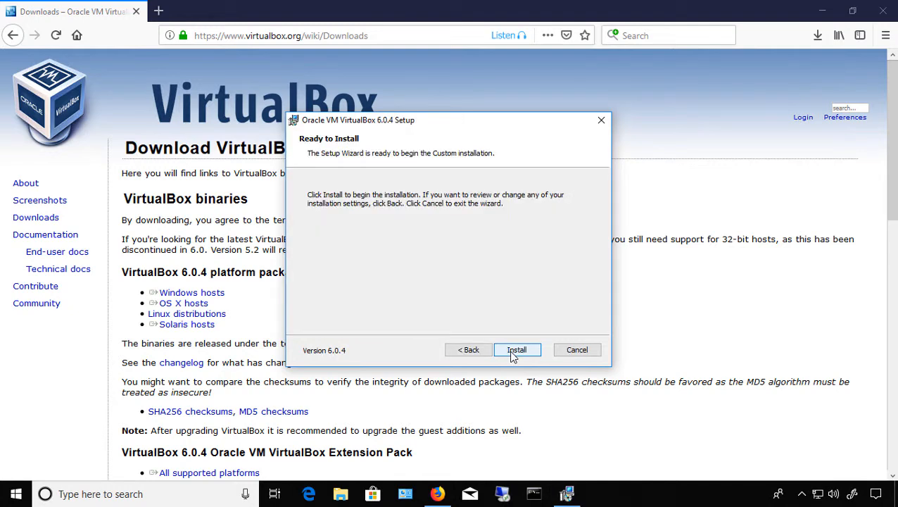
{"action": "left_click", "coordinate": [511, 352]}
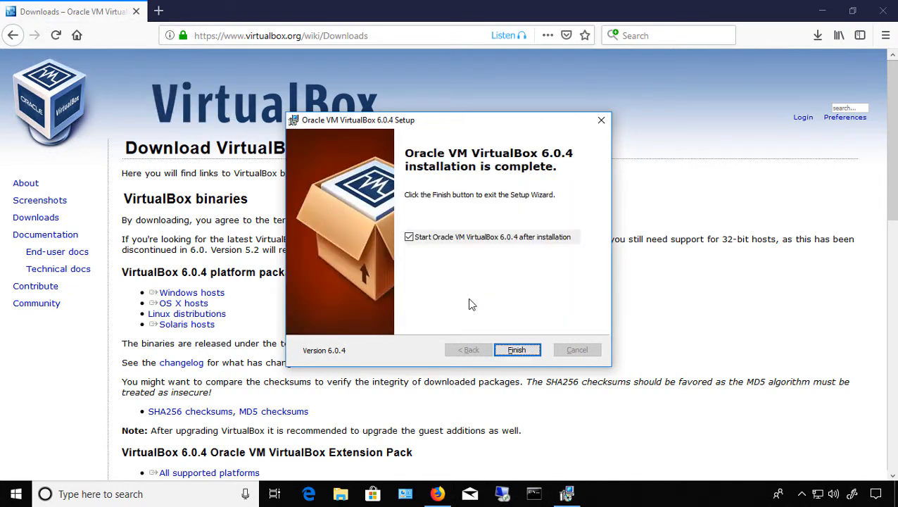
- Close the browser, finish the setup with VirtualBox set to start after installation, and maximize the VirtualBox Manager window
{"action": "left_click", "coordinate": [883, 10]}
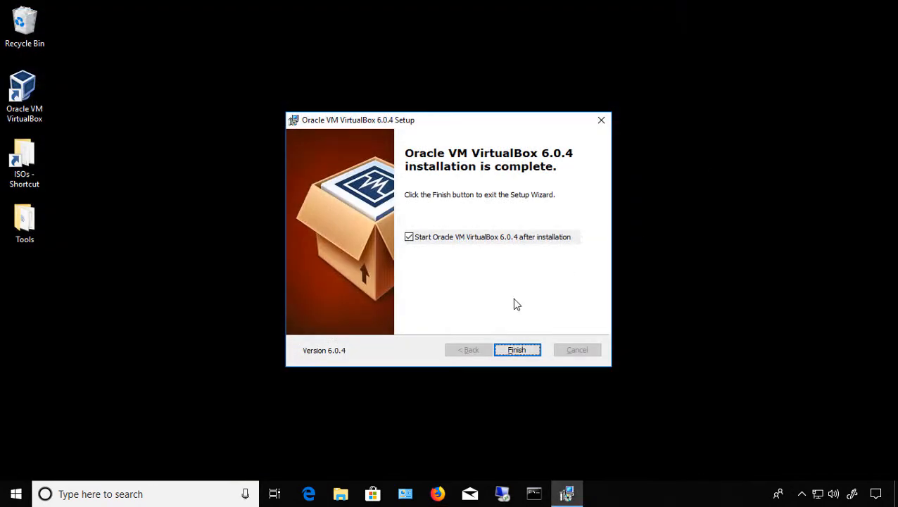
{"action": "left_click", "coordinate": [513, 351]}
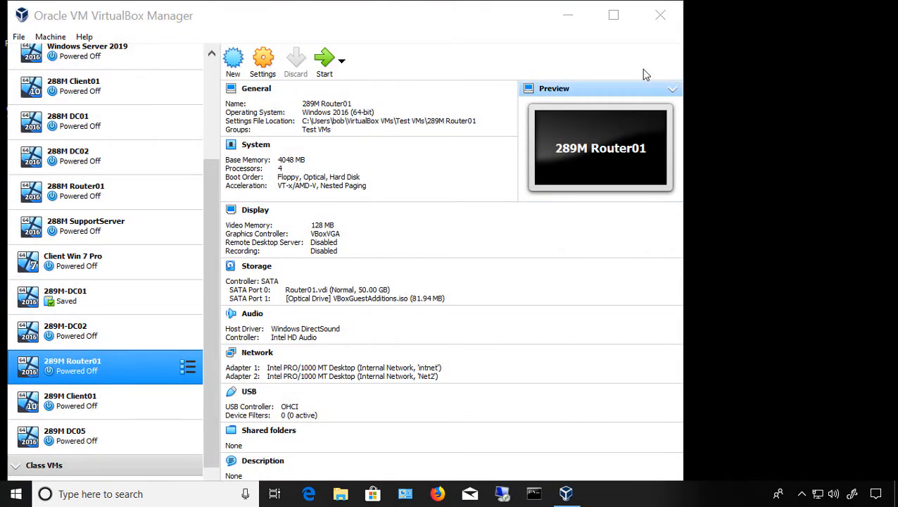
{"action": "left_click", "coordinate": [618, 21]}
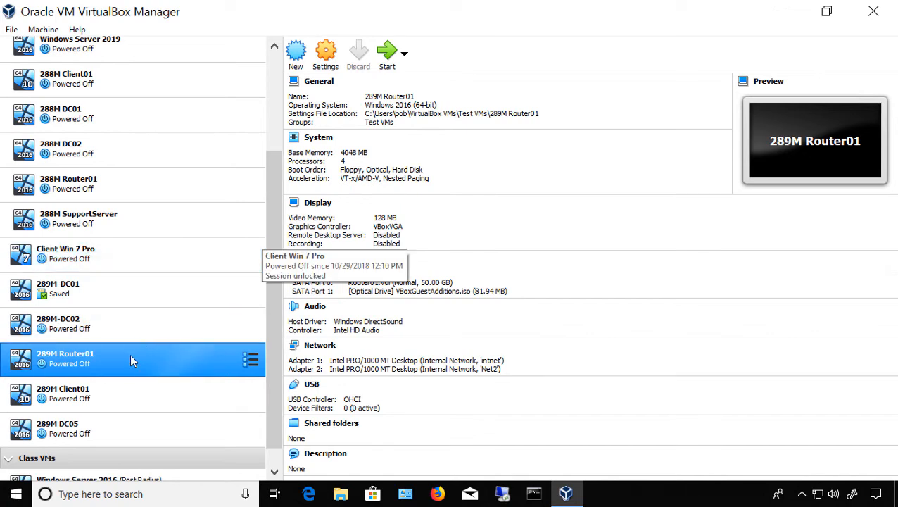
- Examine the location of the Router01.vdi disk in the storage settings of 289M Router01, then leave without changes
{"action": "right_click", "coordinate": [101, 356]}
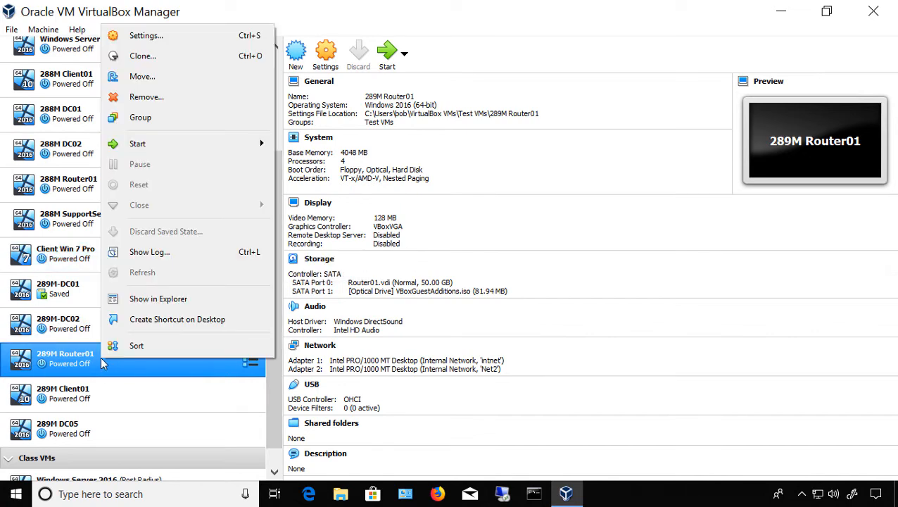
{"action": "left_click", "coordinate": [181, 39]}
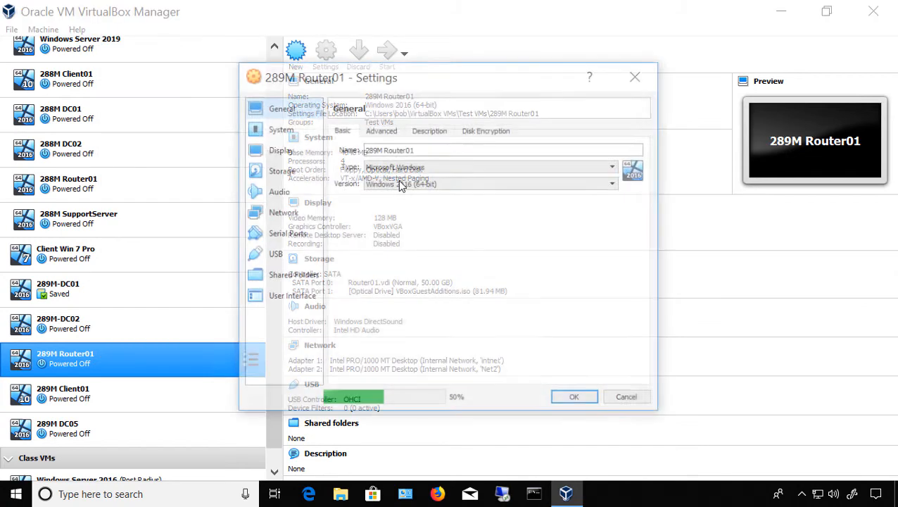
{"action": "left_click", "coordinate": [284, 176]}
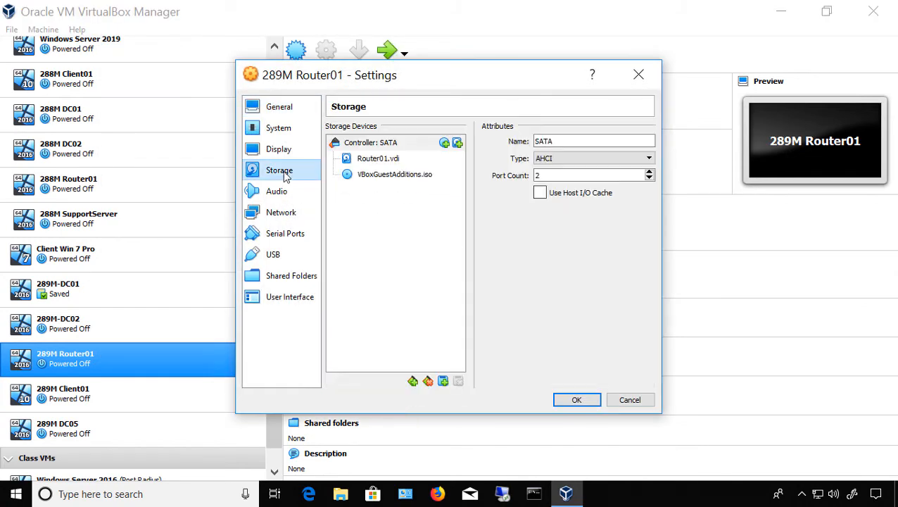
{"action": "left_click", "coordinate": [371, 163]}
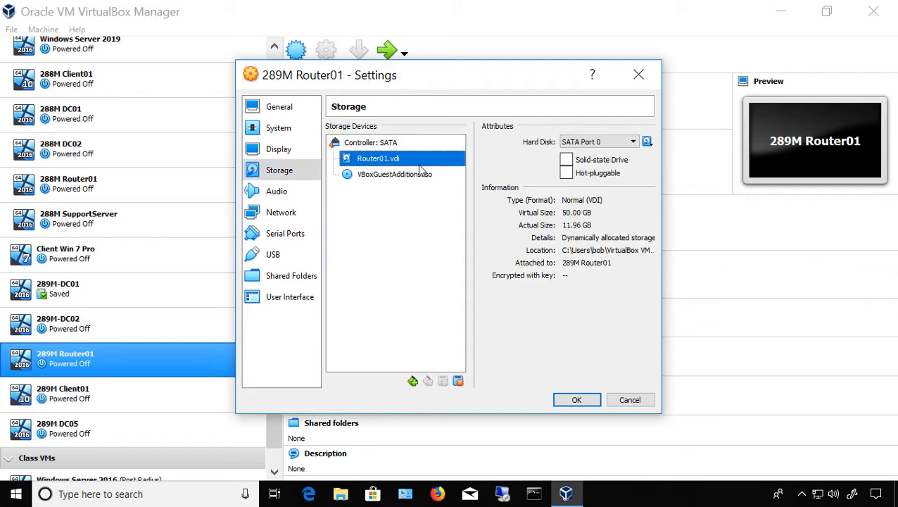
{"action": "left_click", "coordinate": [570, 253]}
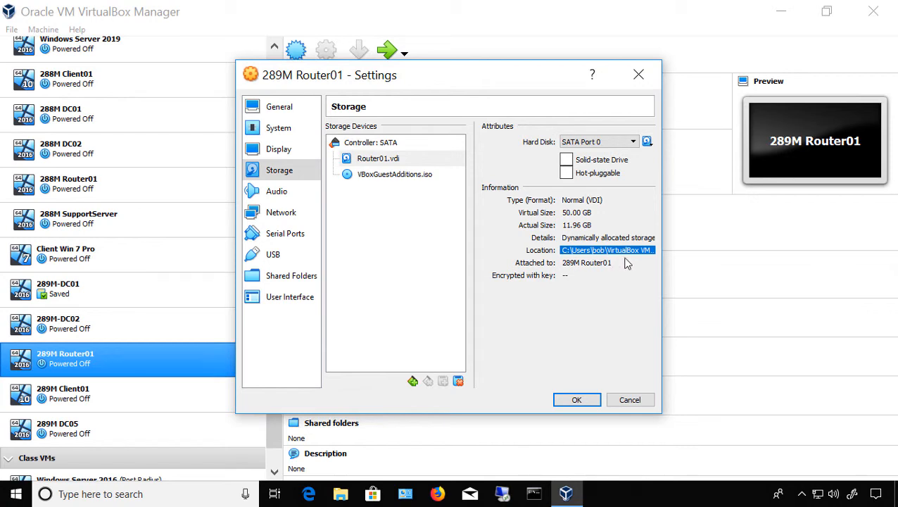
{"action": "left_click", "coordinate": [622, 402]}
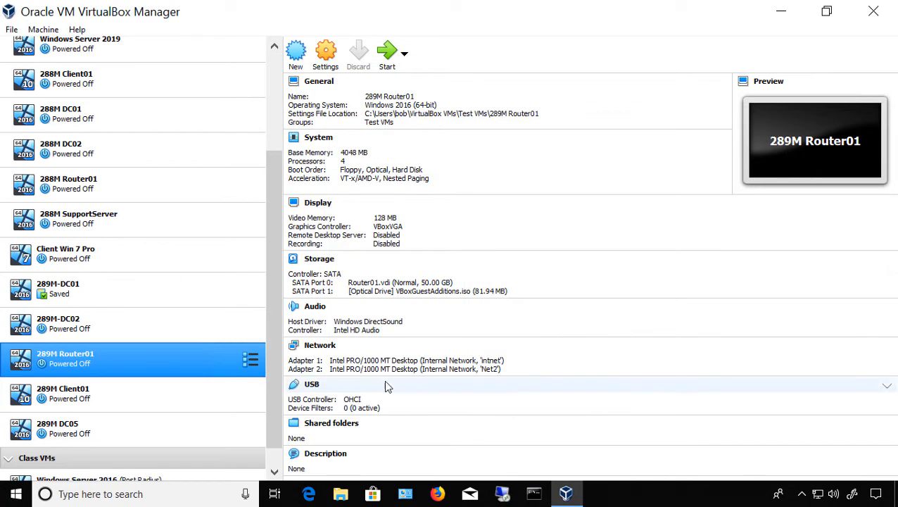
- Start the 289M Router01 virtual machine, then open its settings and close them again
{"action": "double_click", "coordinate": [197, 357]}
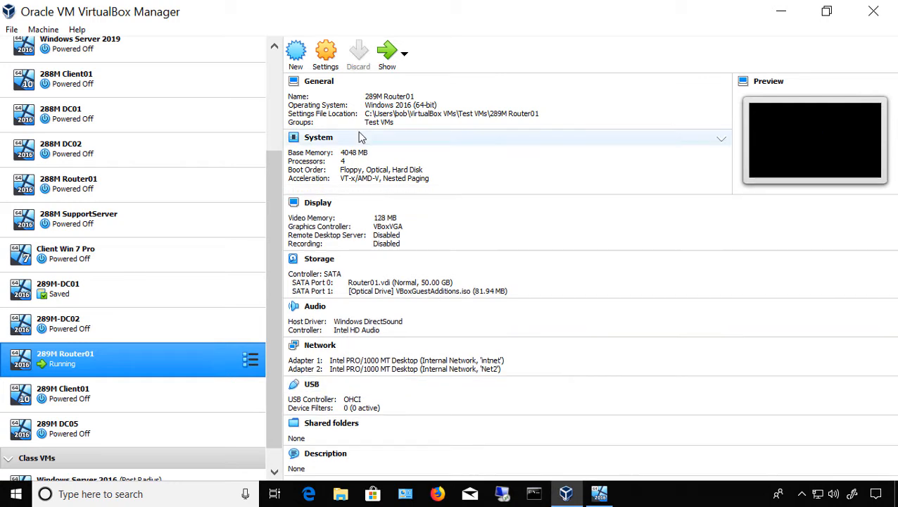
{"action": "left_click", "coordinate": [325, 57]}
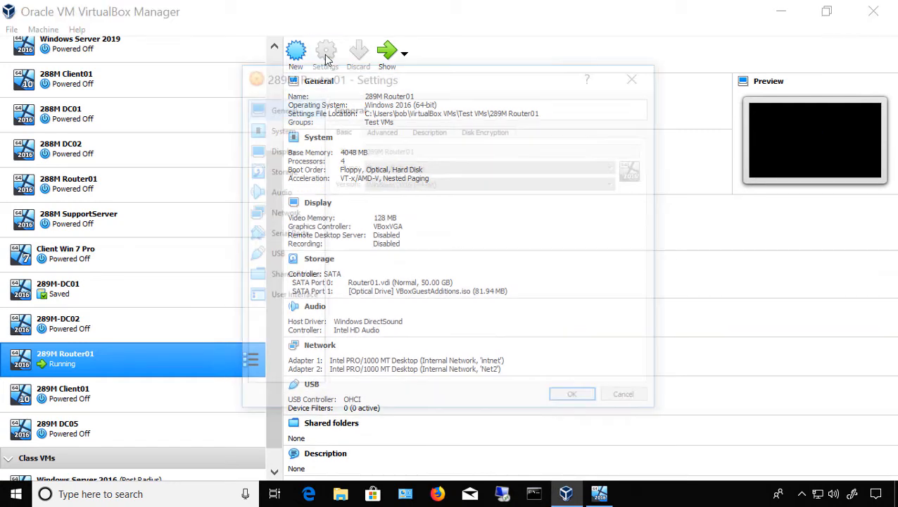
{"action": "left_click", "coordinate": [630, 79]}
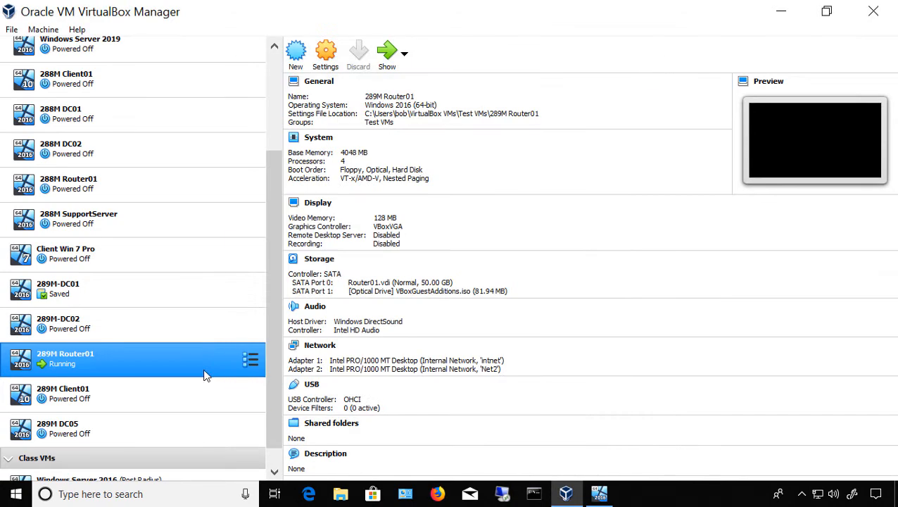
- Look at the general settings of the running 289M Router01 machine and close them without changes
{"action": "right_click", "coordinate": [141, 355]}
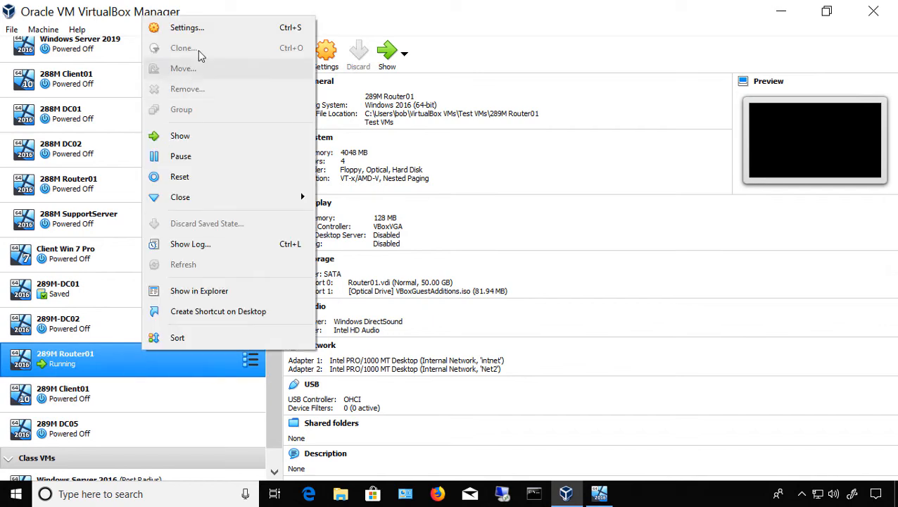
{"action": "left_click", "coordinate": [206, 31]}
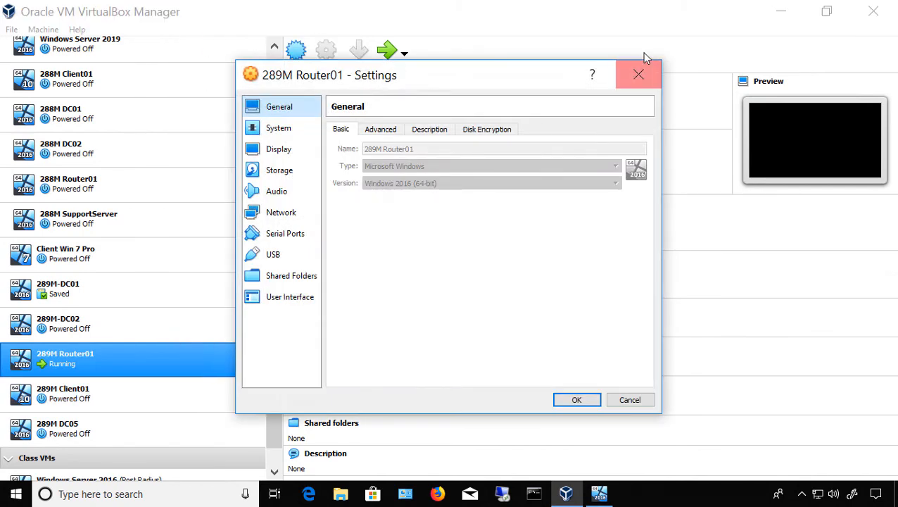
{"action": "left_click", "coordinate": [636, 69]}
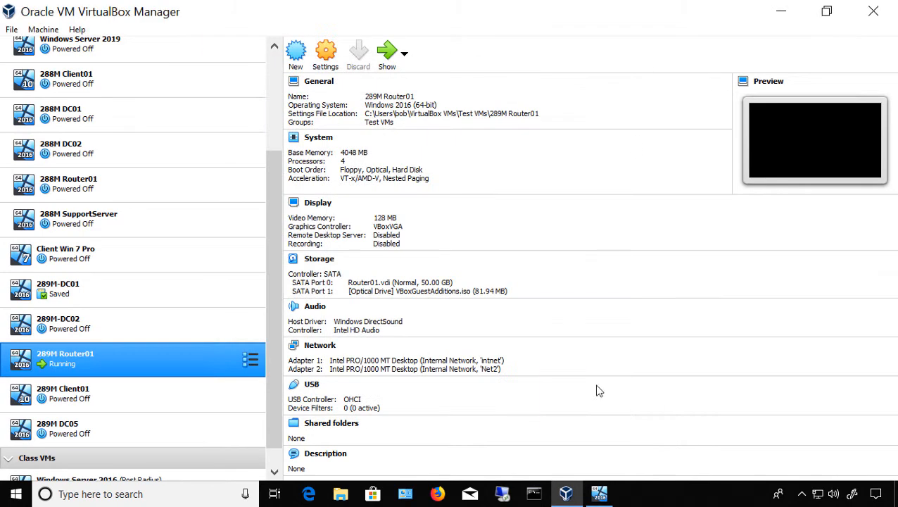
- Switch to the running 289M Router01 window, dismiss the mouse pointer integration notice, and activate the guest display
{"action": "left_click", "coordinate": [599, 494]}
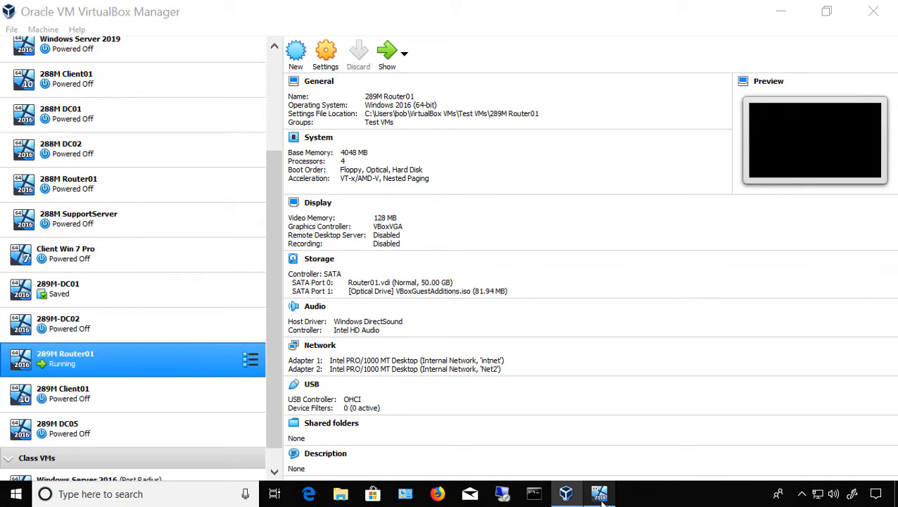
{"action": "left_click", "coordinate": [600, 496]}
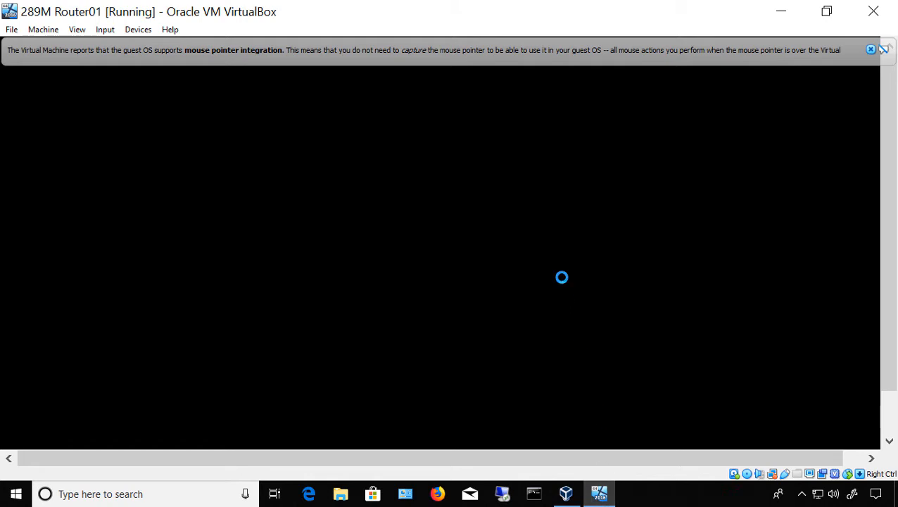
{"action": "left_click", "coordinate": [870, 50]}
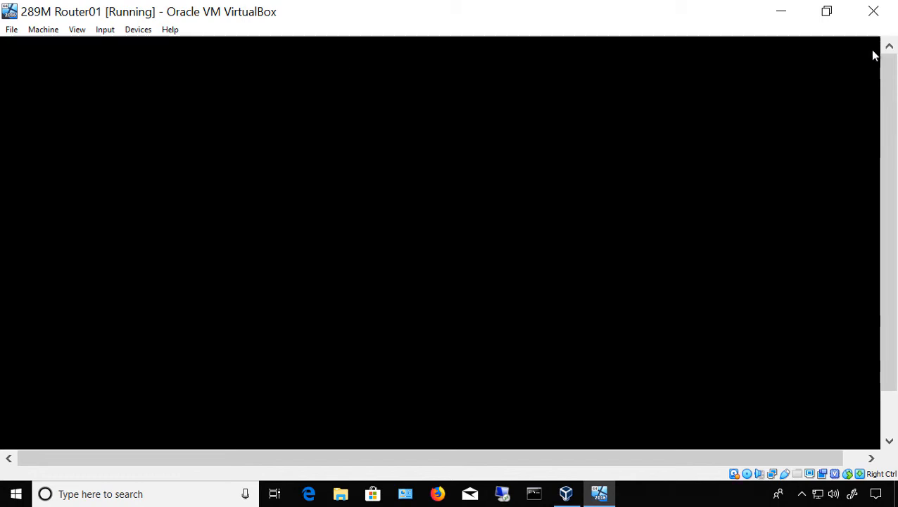
{"action": "left_click", "coordinate": [376, 165]}
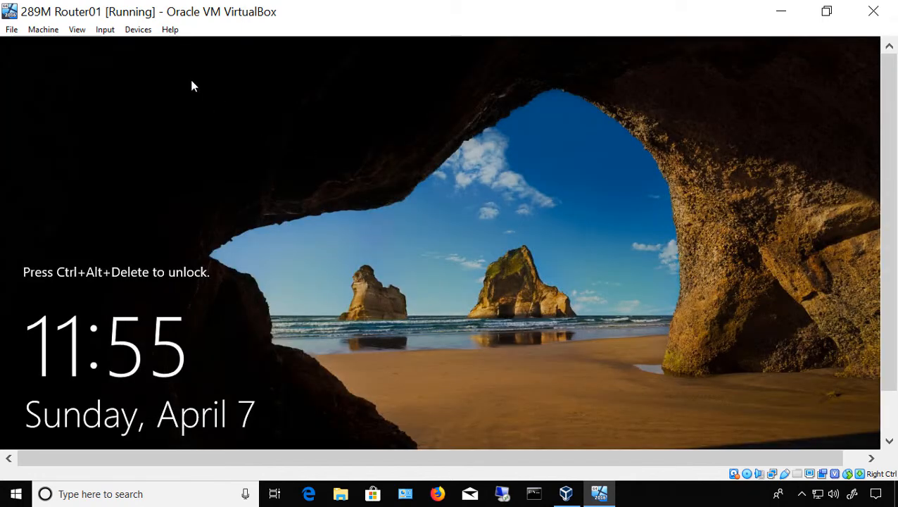
- Send Ctrl-Alt-Del to the guest and sign in to the WIDGETLLC\Administrator account with its password
{"action": "left_click", "coordinate": [105, 30]}
{"action": "mouse_move", "coordinate": [120, 48]}
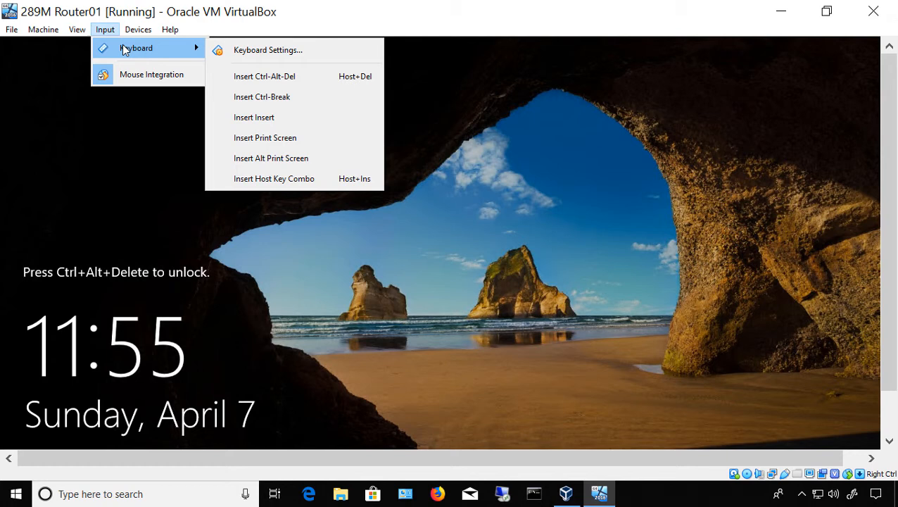
{"action": "left_click", "coordinate": [257, 76]}
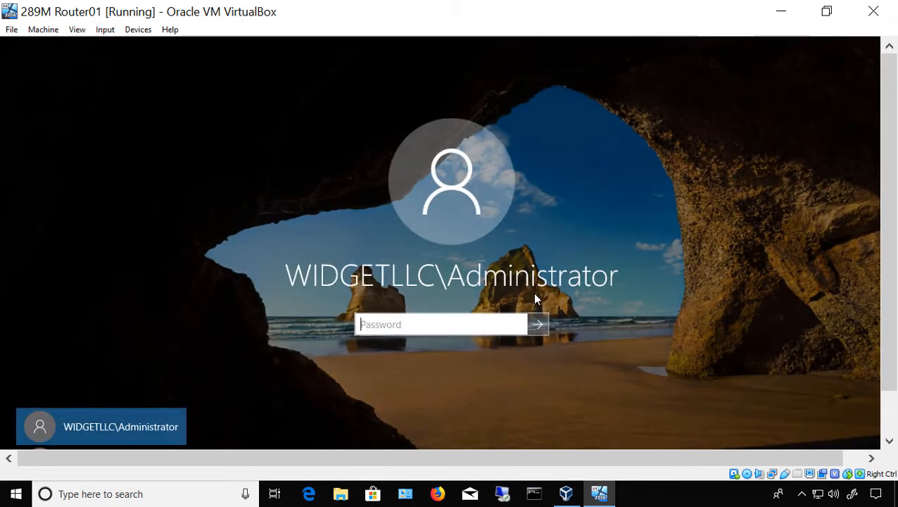
{"action": "type", "text": "•••••••"}
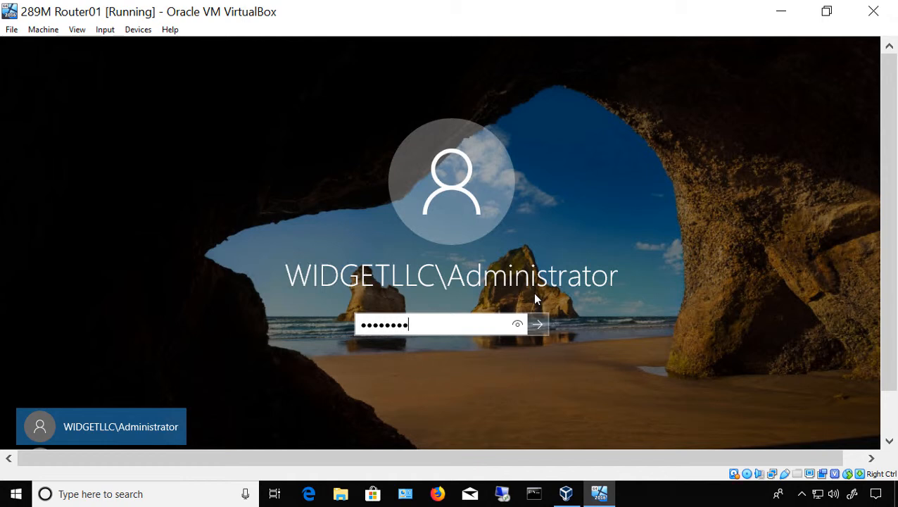
{"action": "key", "text": "Return"}
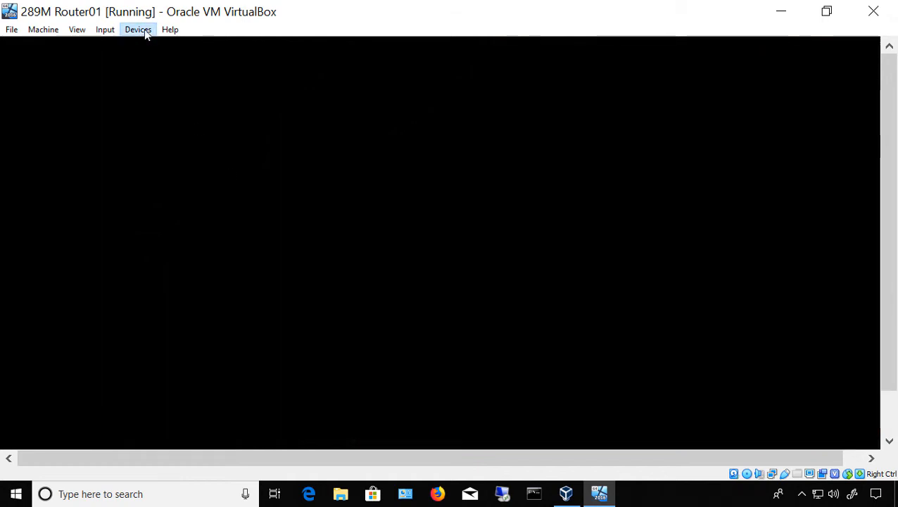
- Insert the Guest Additions CD image and open the VirtualBox Guest Additions CD drive (D:) in the guest's file explorer
{"action": "left_click", "coordinate": [143, 32]}
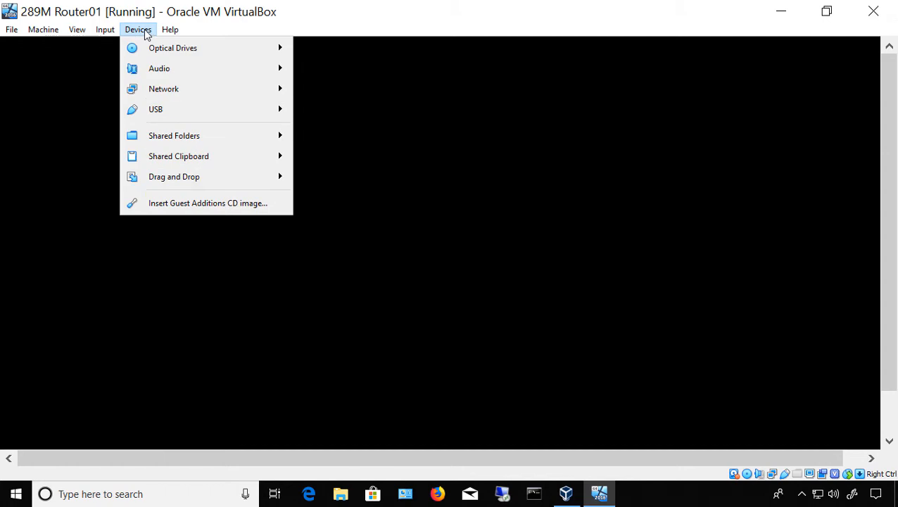
{"action": "left_click", "coordinate": [197, 203]}
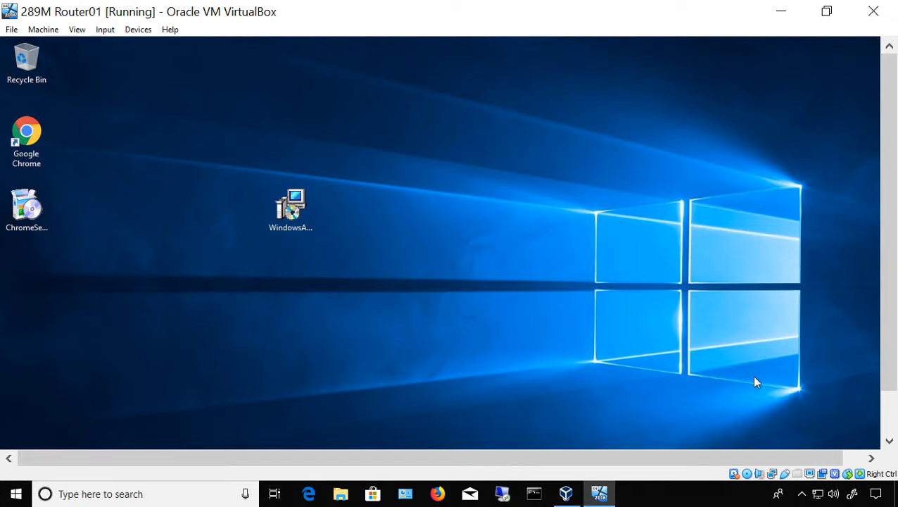
{"action": "left_click", "coordinate": [888, 426]}
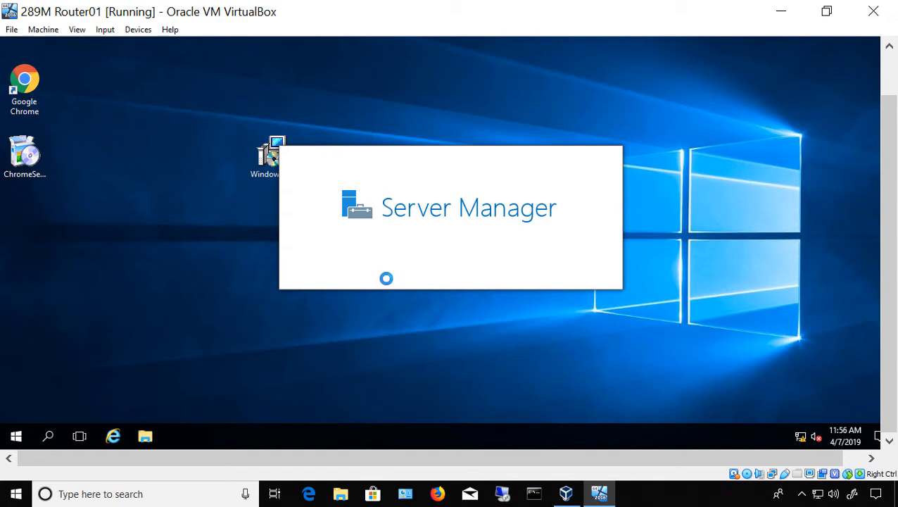
{"action": "key", "text": "super+e"}
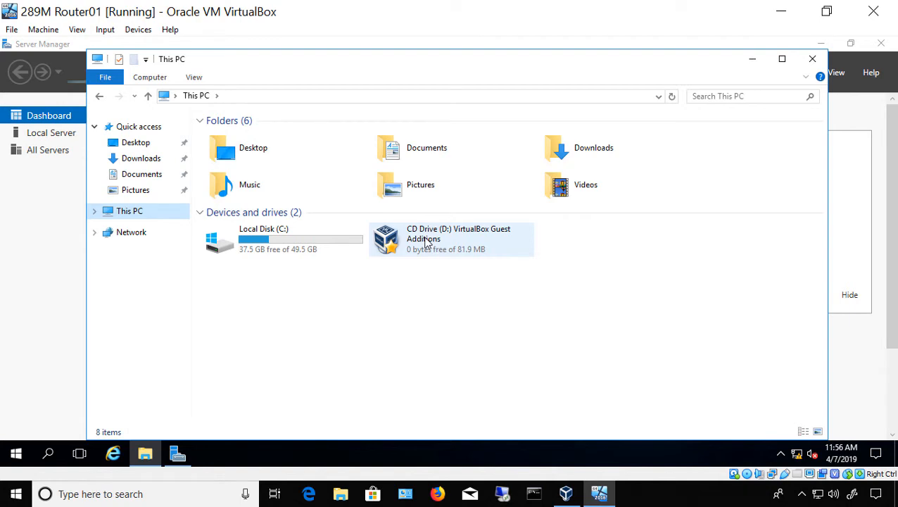
{"action": "double_click", "coordinate": [426, 243]}
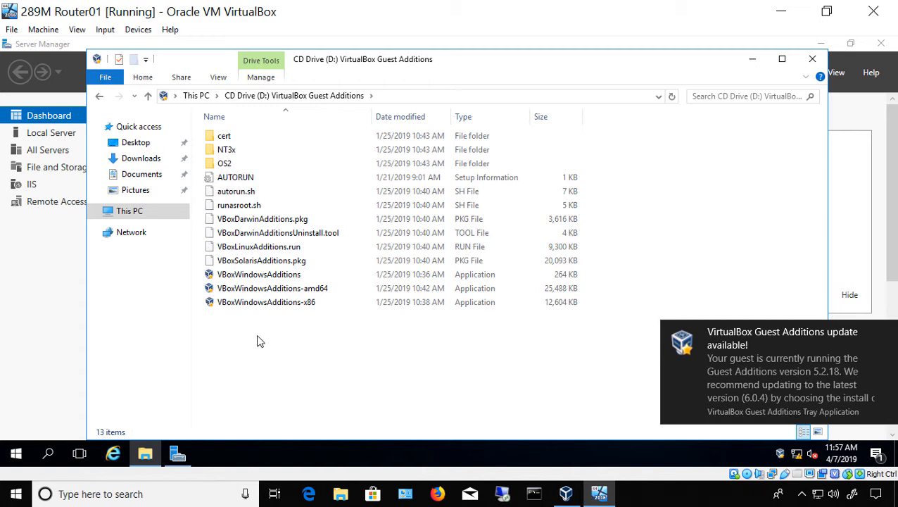
- Run VBoxWindowsAdditions from the CD and advance the Guest Additions 6.0.4 setup to the component selection
{"action": "left_click", "coordinate": [252, 276]}
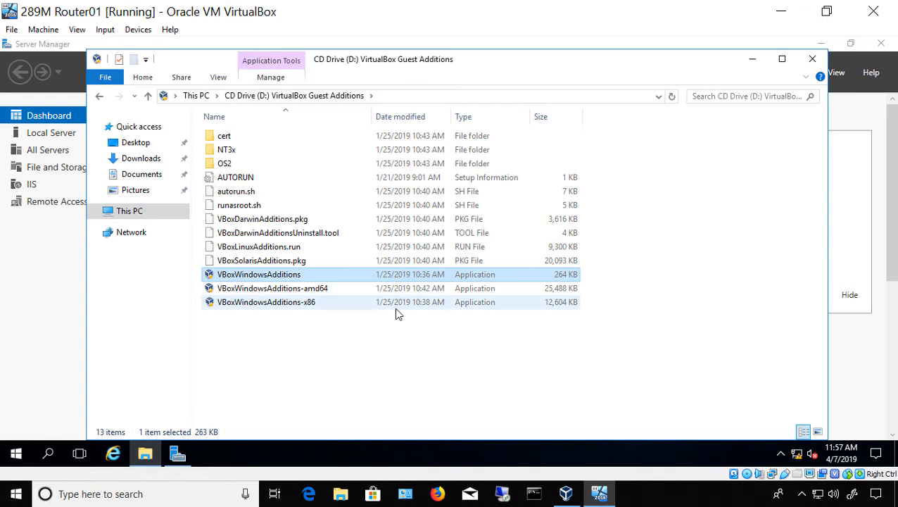
{"action": "double_click", "coordinate": [273, 276]}
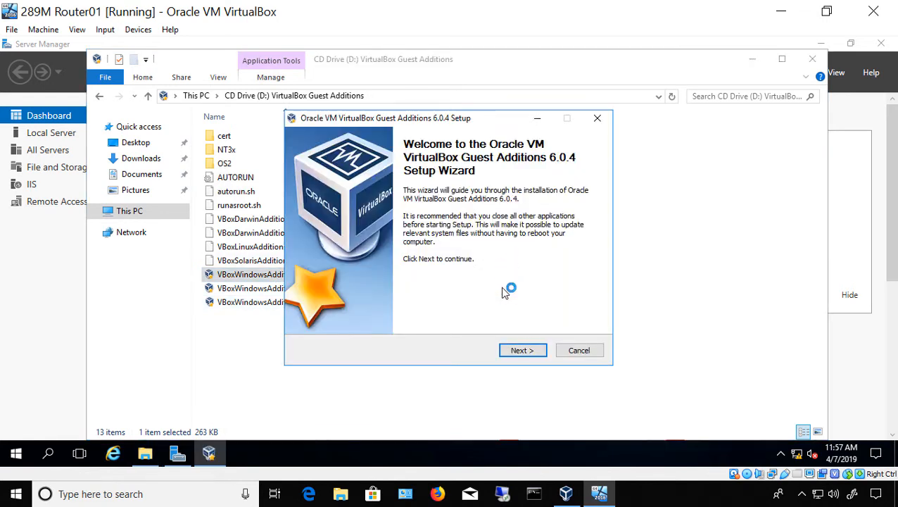
{"action": "left_click", "coordinate": [521, 349]}
{"action": "left_click", "coordinate": [522, 352]}
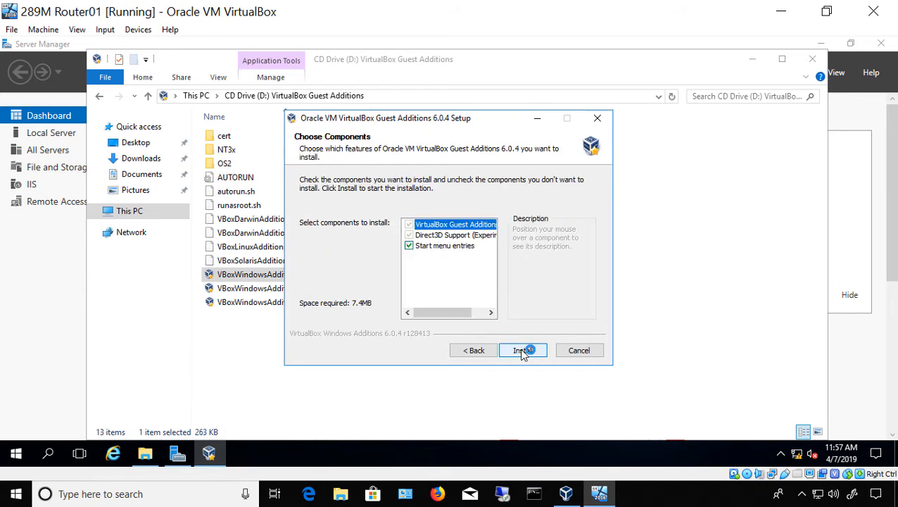